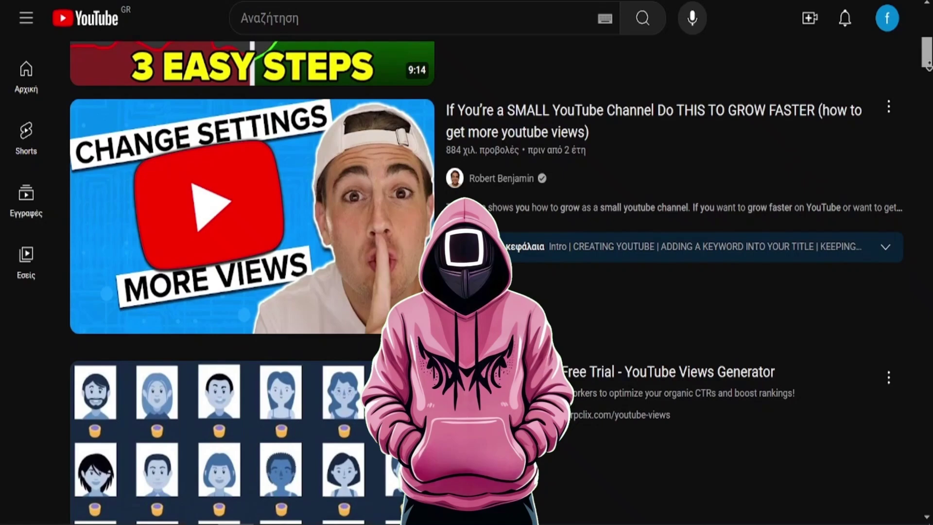
scroll(486, 282, "down", 3)
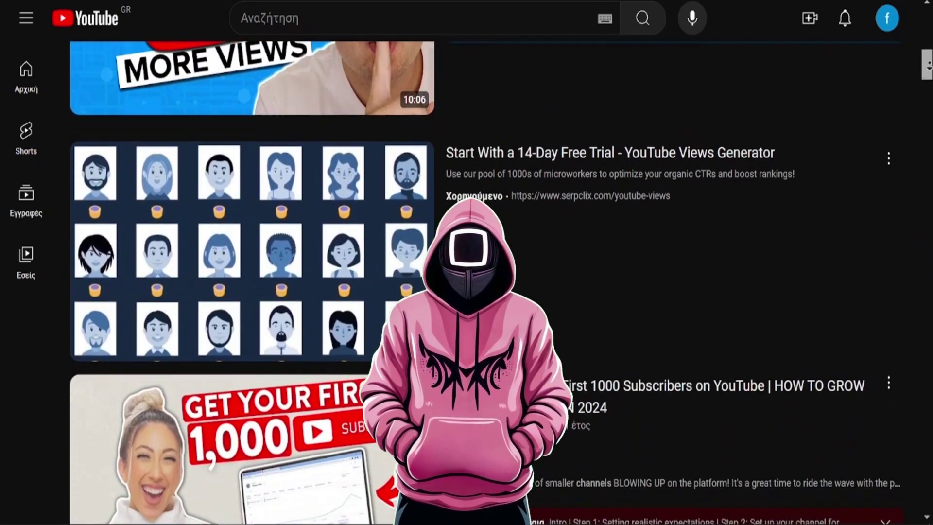
scroll(253, 194, "down", 3)
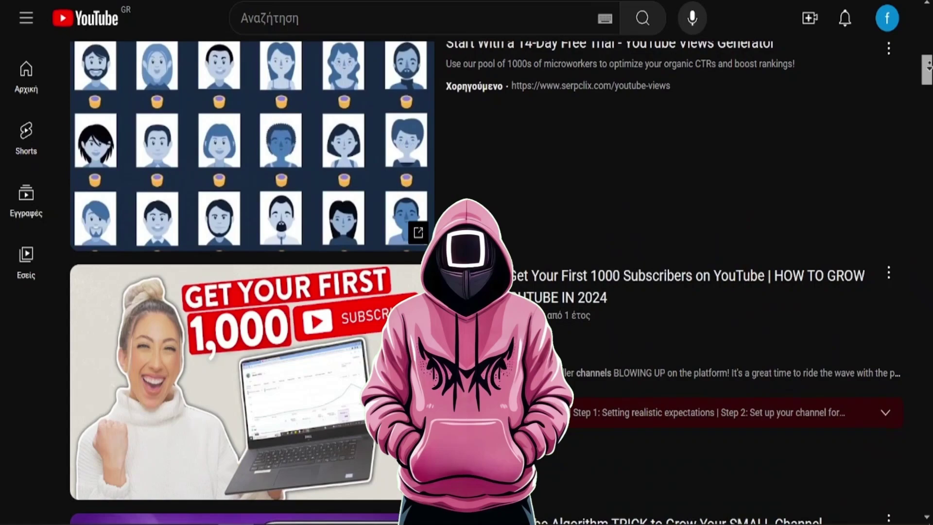
scroll(486, 282, "down", 3)
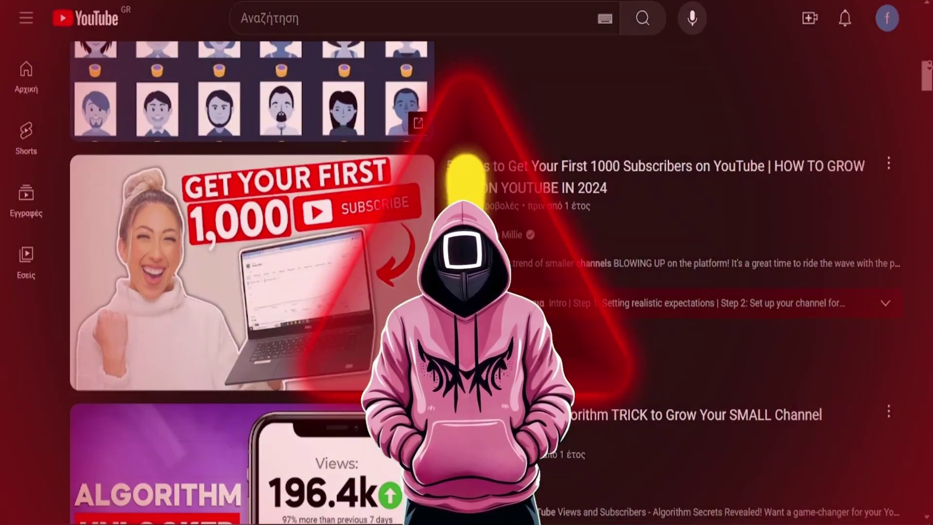
scroll(486, 282, "down", 3)
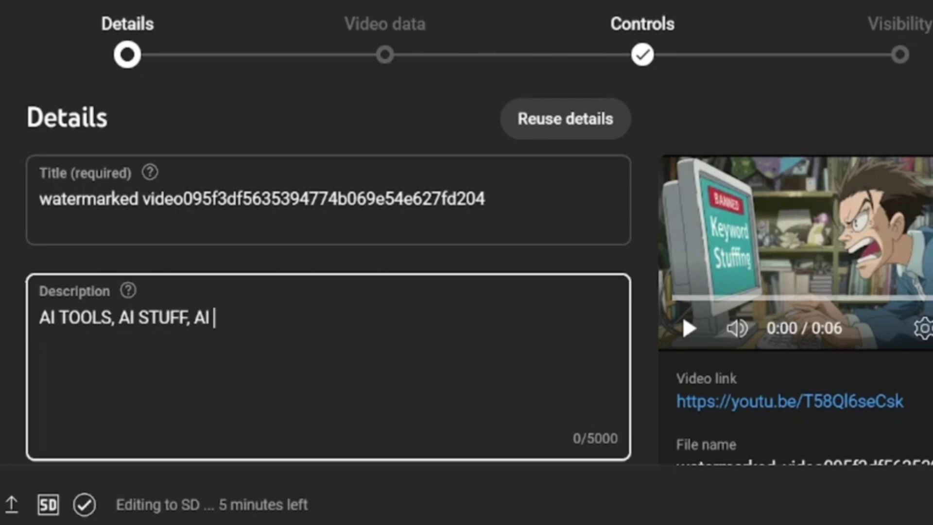
Fill the description with AI keywords like AI TOOLS, AI STUFF, AI APS and AI NEWS
type("I NEWS, AI, T")
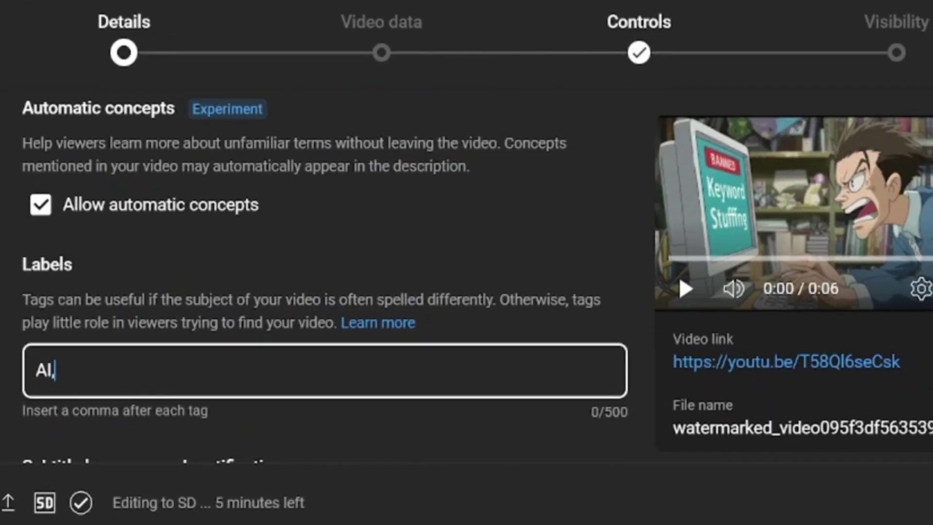
Add the tags AI NEW, AI TOOLS, AI SITE and AI SITES
type("AI NEW, AI TOOLS, AI SITE, AI SITES")
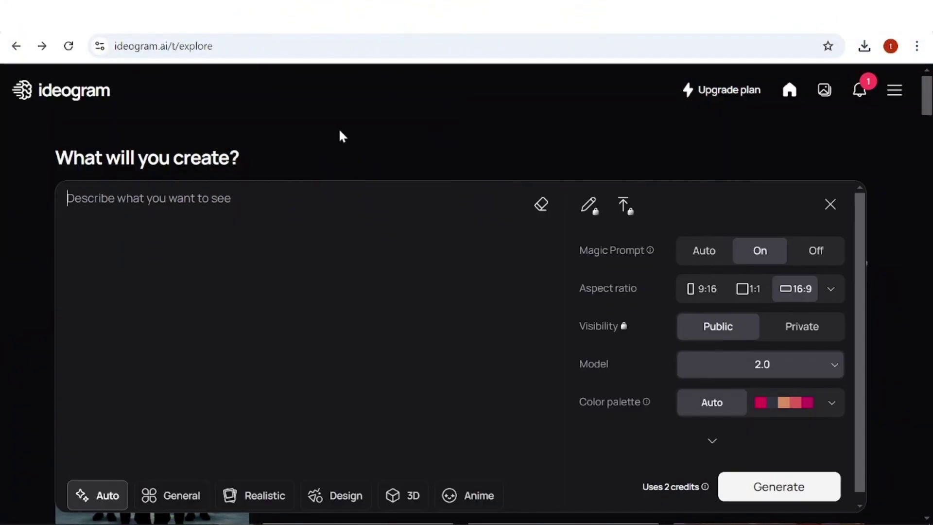
Generate images of a suited man in a night club holding a 'haha, you're fired!' sign
type("elon musk in a night club wearing ")
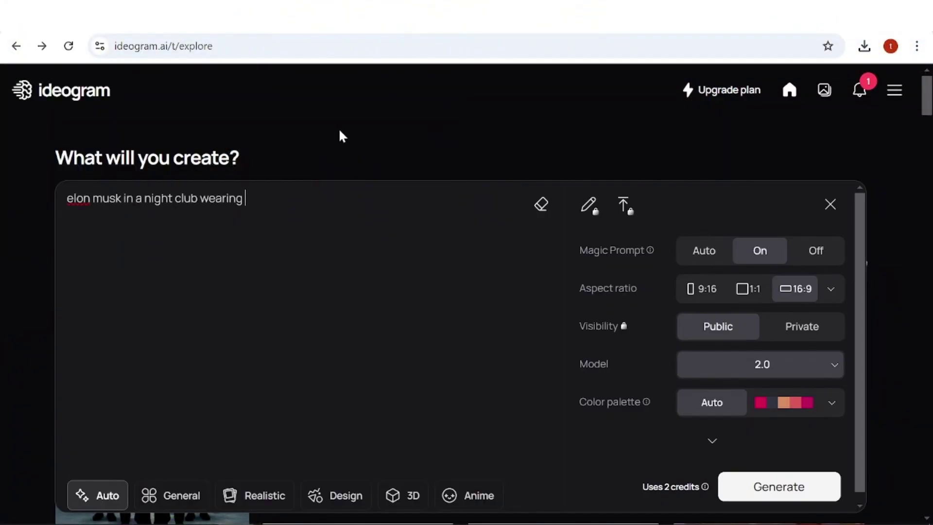
type("business suit hs holding a sign that reads\"")
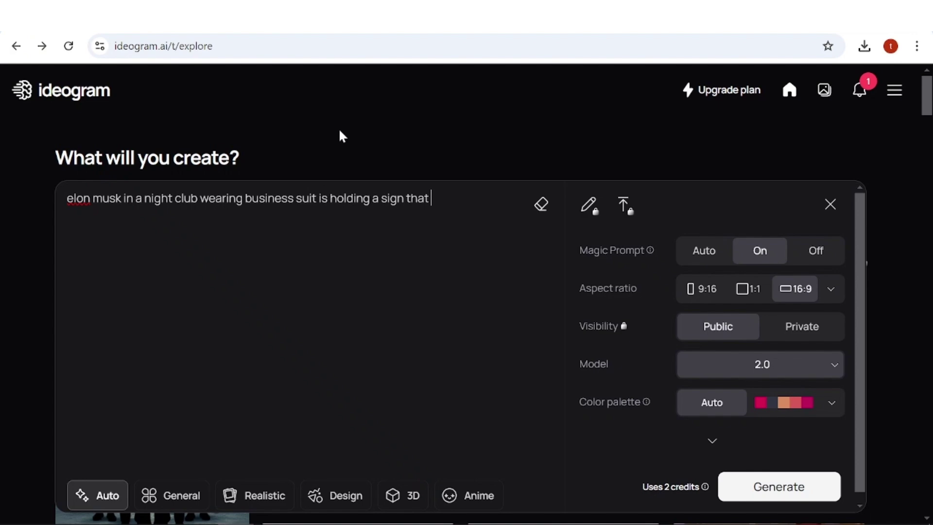
key("BackSpace")
key("BackSpace")
type(": haha, you're fired!")
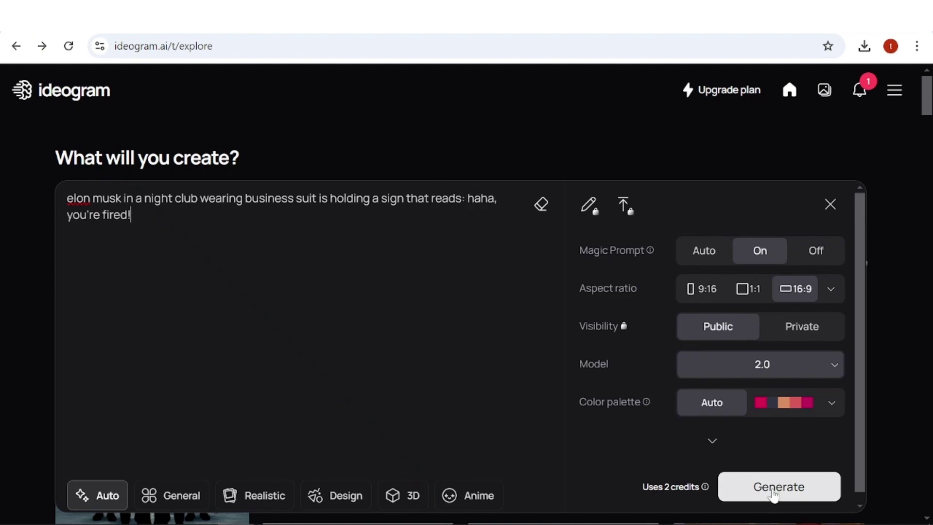
left_click(773, 491)
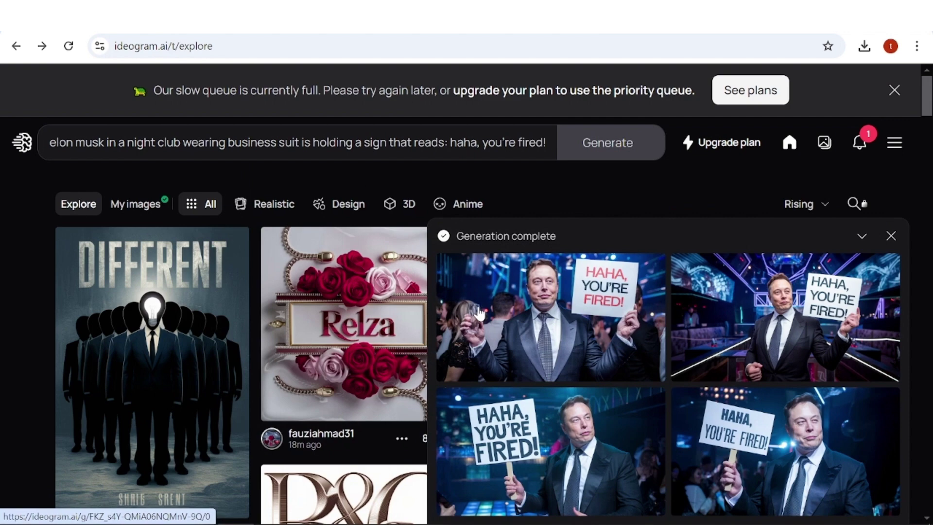
View each of the four night club results full size, then return to the Explore feed
left_click(487, 329)
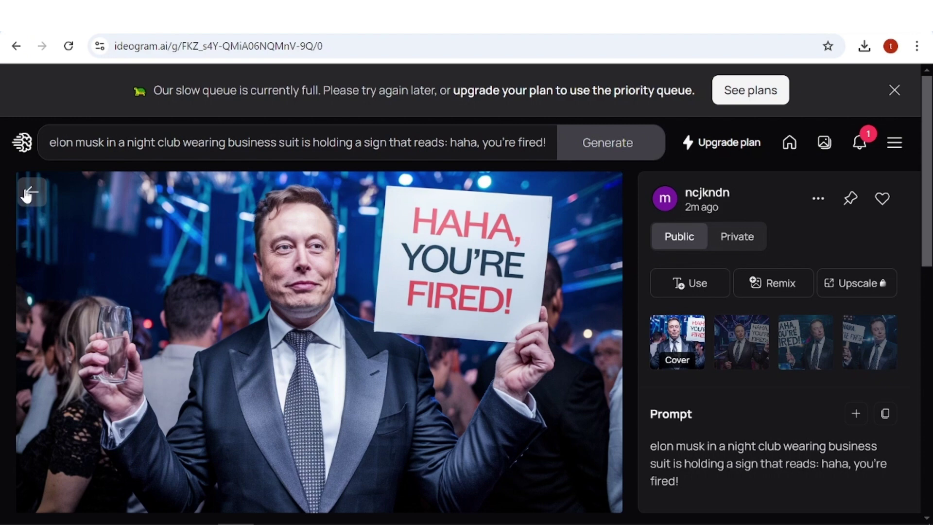
left_click(30, 193)
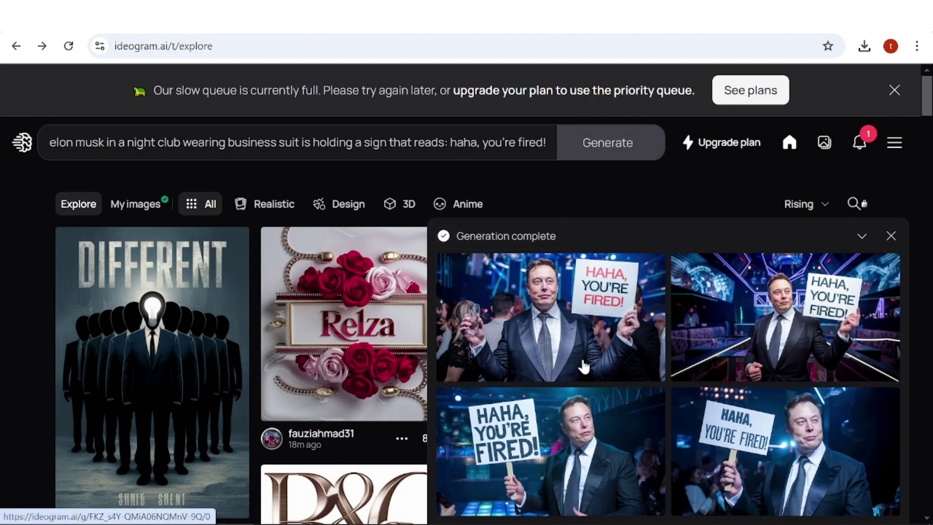
left_click(792, 314)
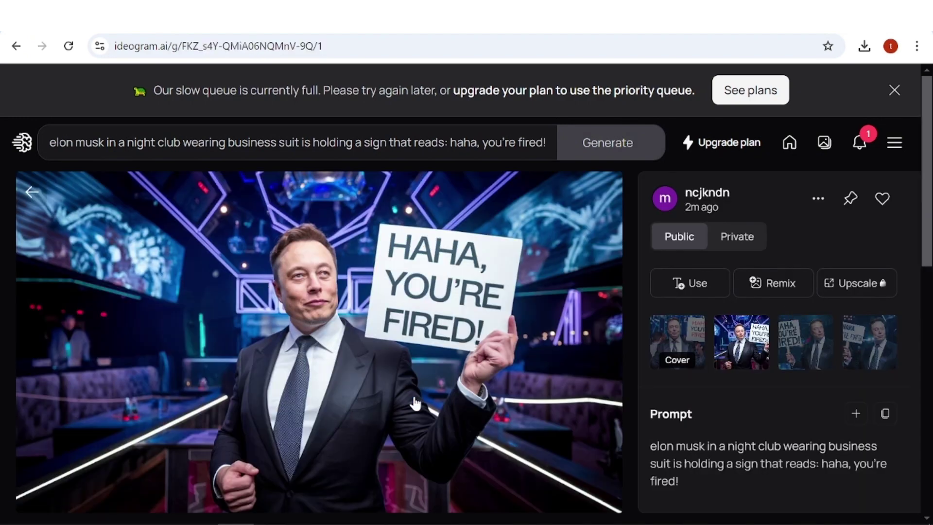
left_click(21, 191)
left_click(635, 427)
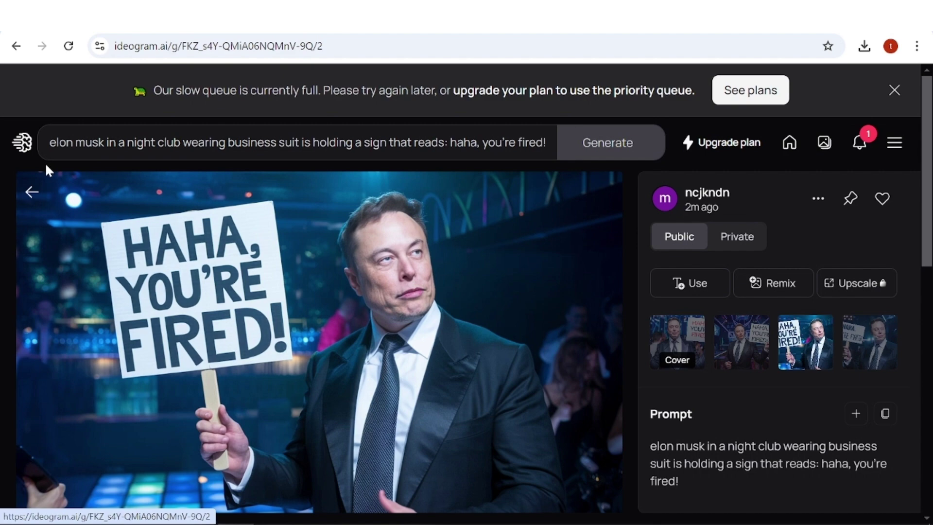
left_click(31, 200)
left_click(777, 433)
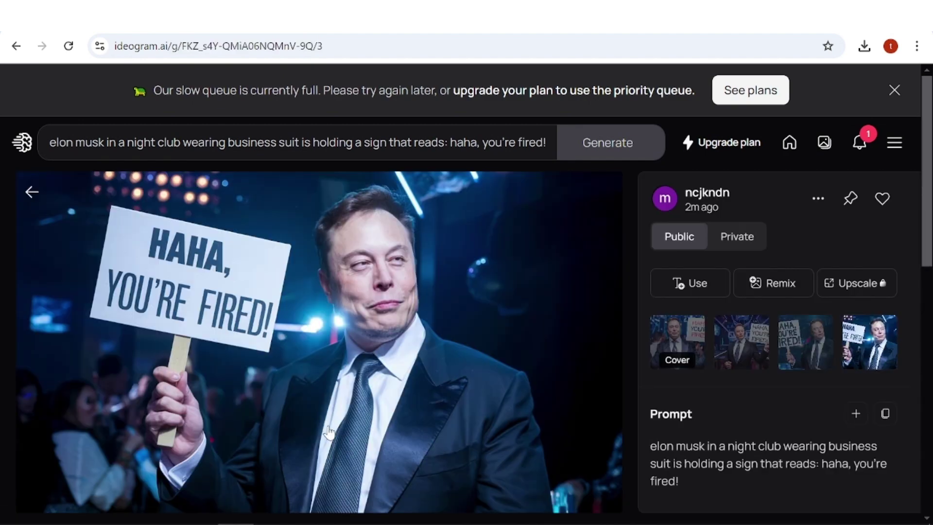
left_click(32, 193)
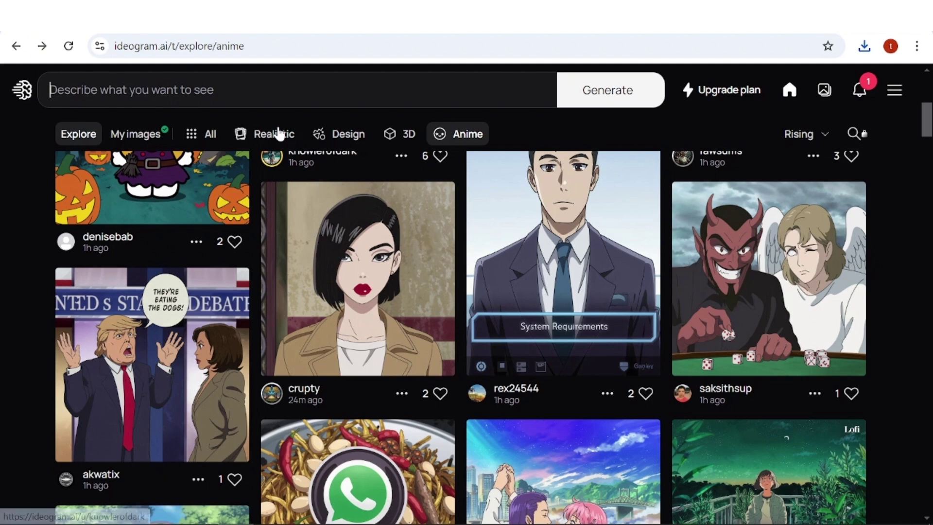
Generate anime images of a scared boy holding a lantern in a gloomy haunted house, then open the second
left_click(146, 90)
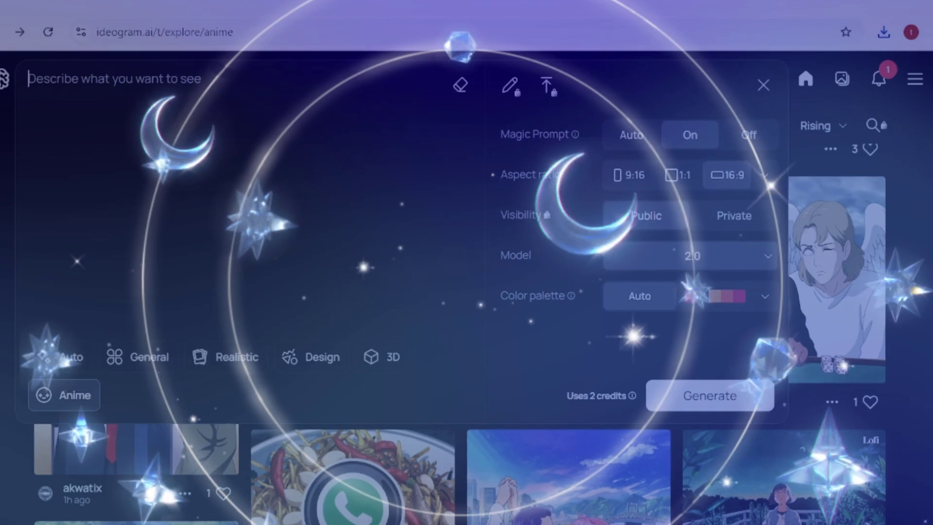
type("a boy in a haunte")
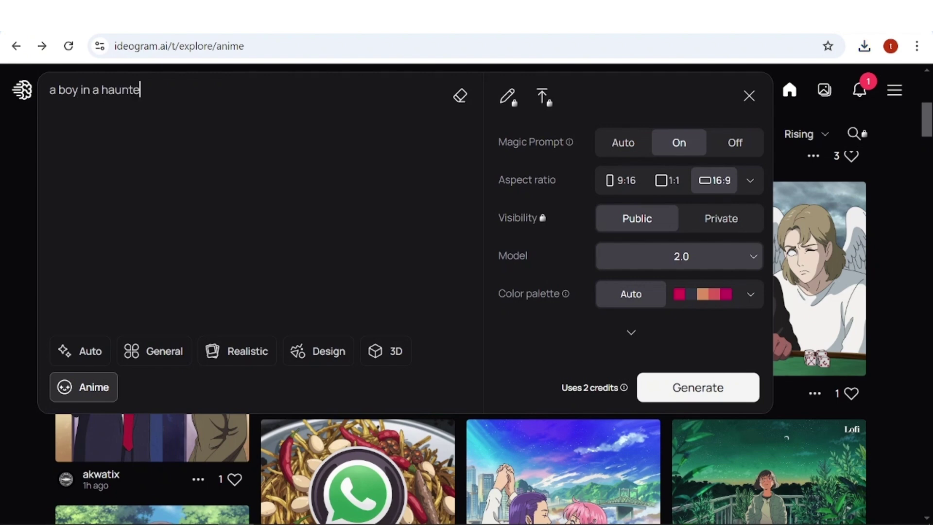
type("d house holding a lantern l")
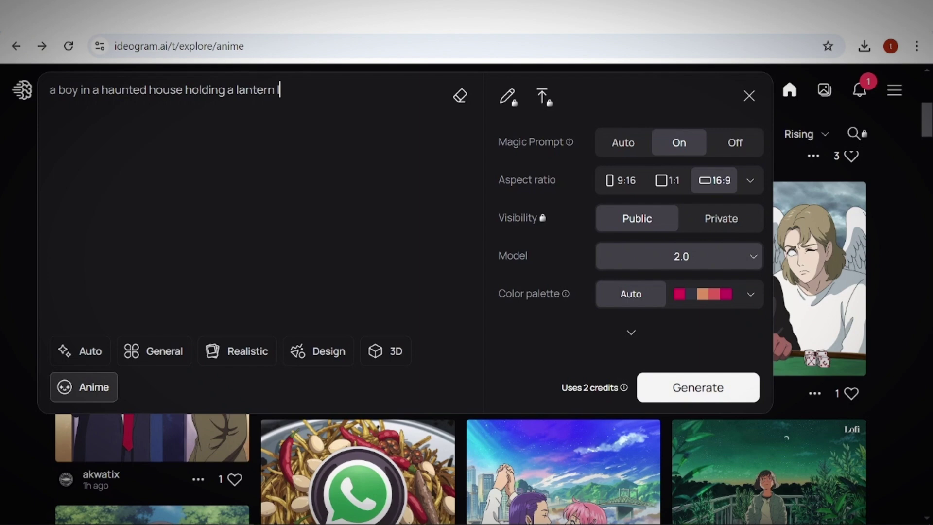
type("ooking scared. The atmoshpere is ")
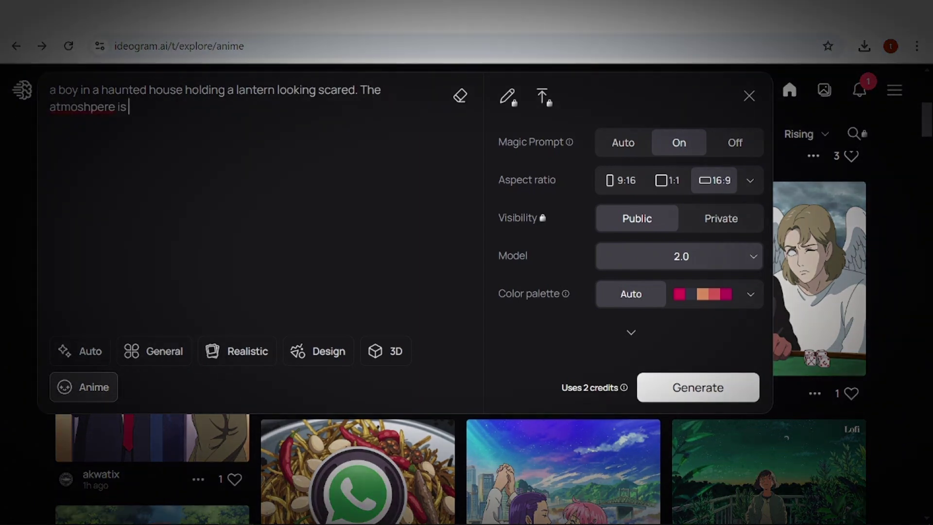
type("gloomy and filled with horror")
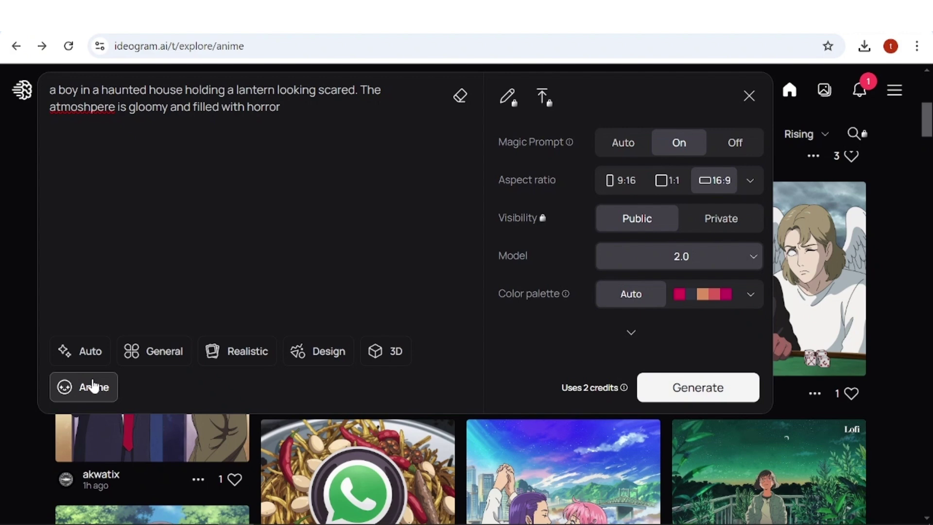
left_click(717, 387)
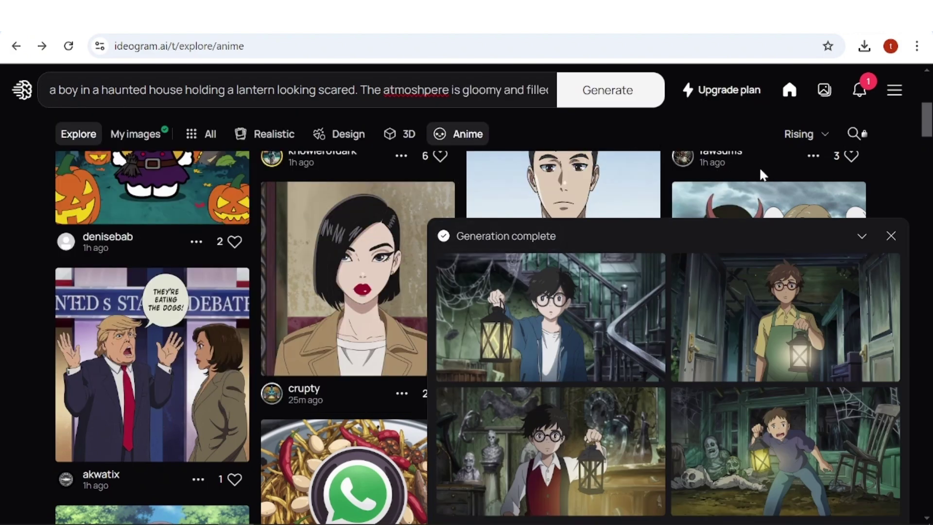
left_click(771, 304)
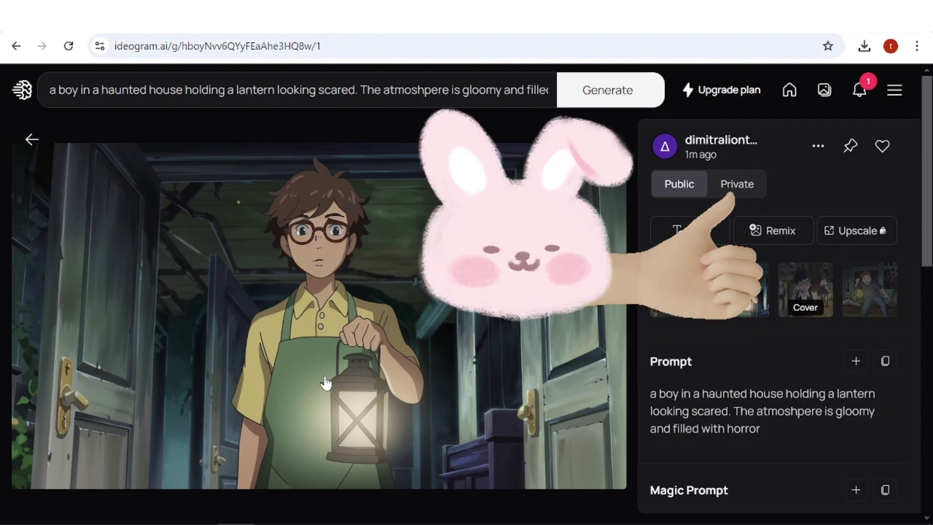
Close the haunted house image and scroll the Explore feed back to the top
key("Escape")
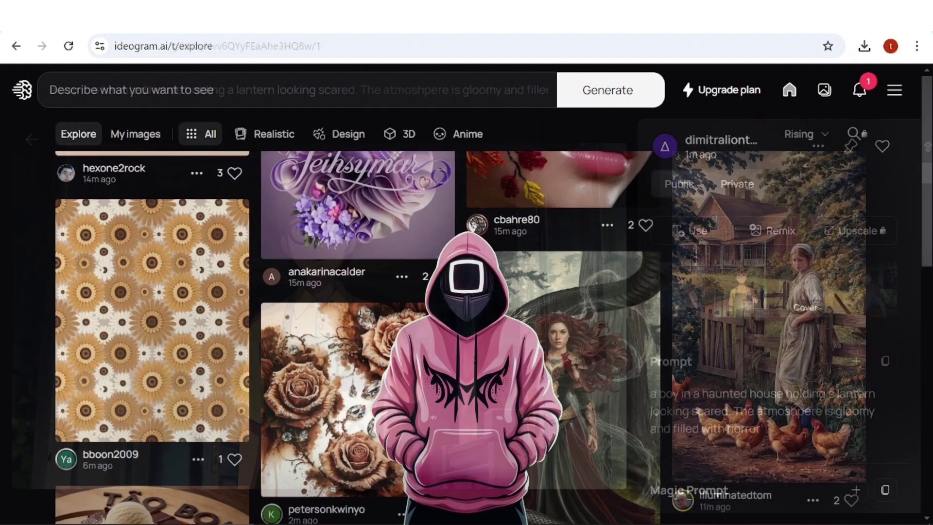
scroll(460, 337, "up", 2)
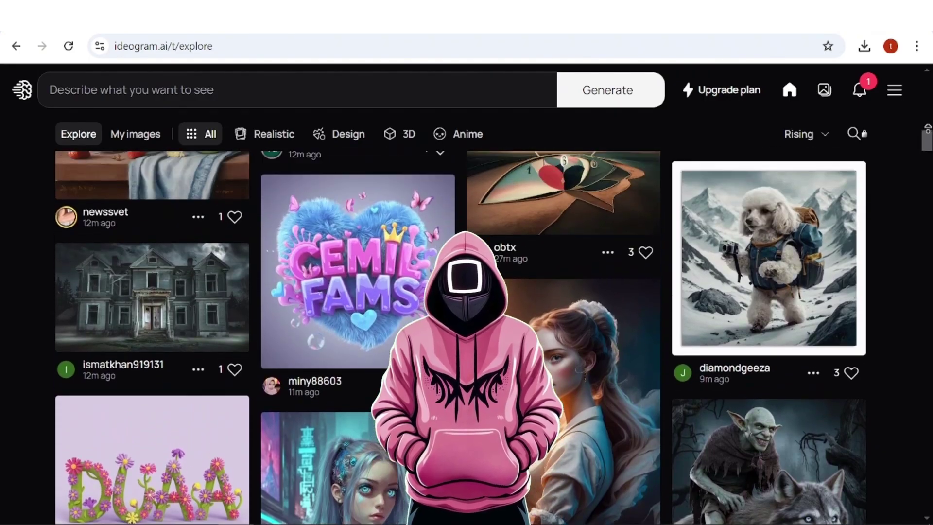
scroll(460, 337, "up", 7)
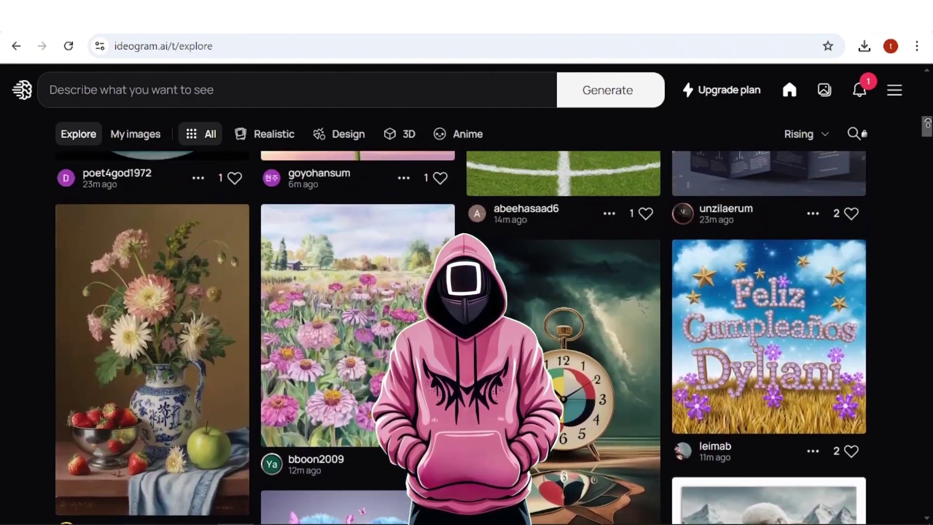
scroll(460, 337, "up", 2)
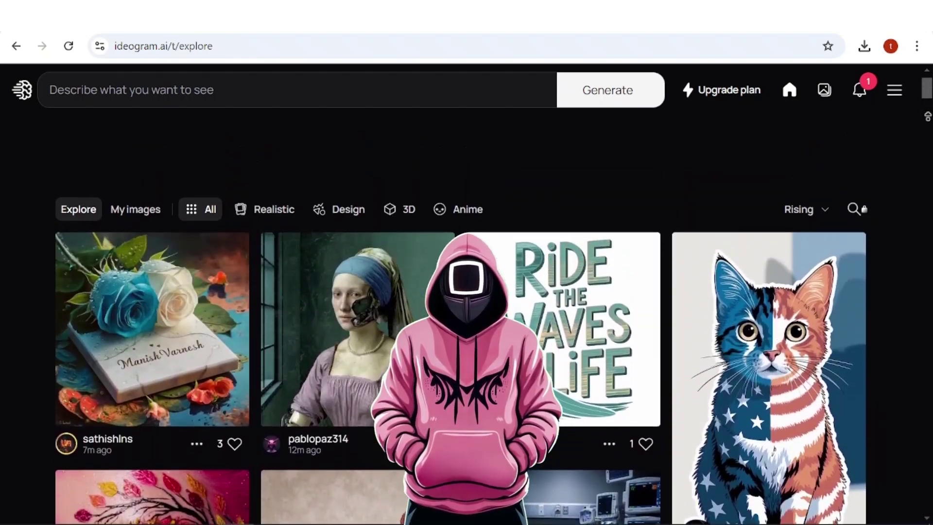
scroll(461, 337, "up", 1)
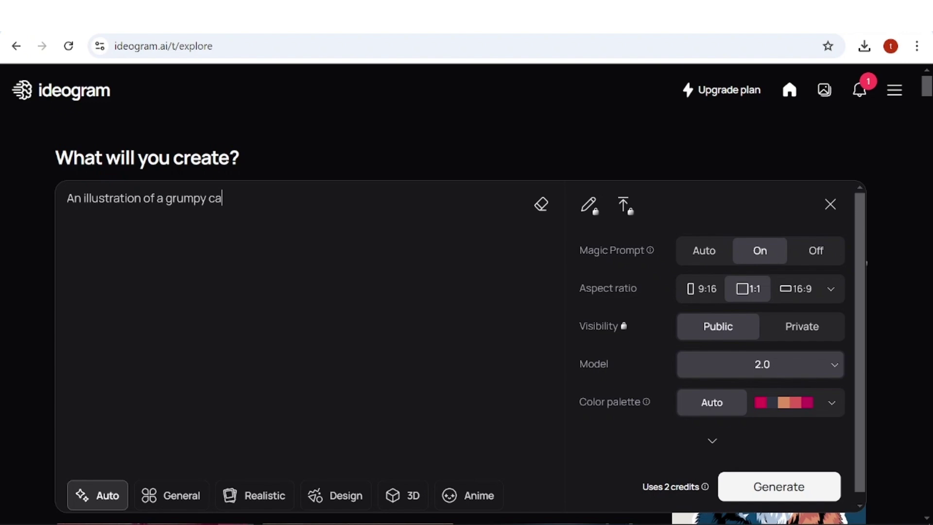
Finish the grumpy cat prompt on a grey background with the 'or people' sign, then open the fourth image
type("id grey ba")
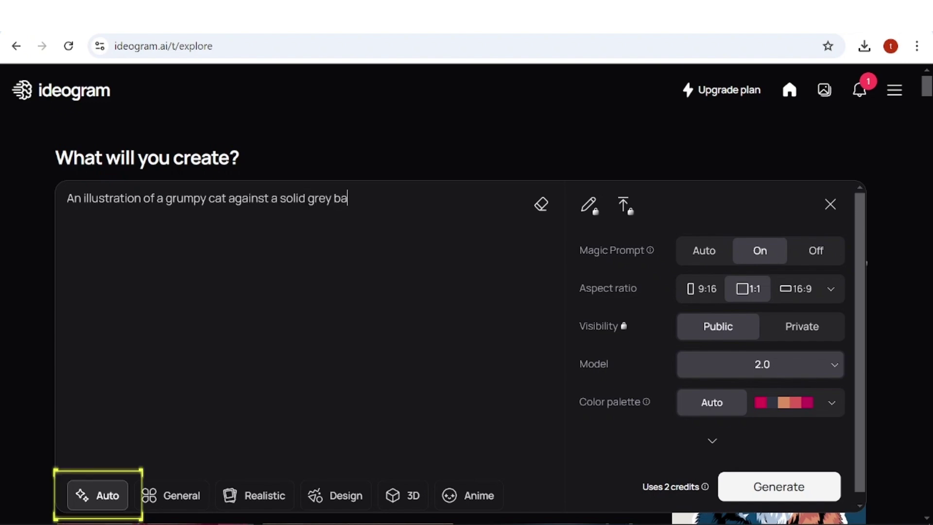
type("ckground holding a sign that reads: I hate morning people, or mor")
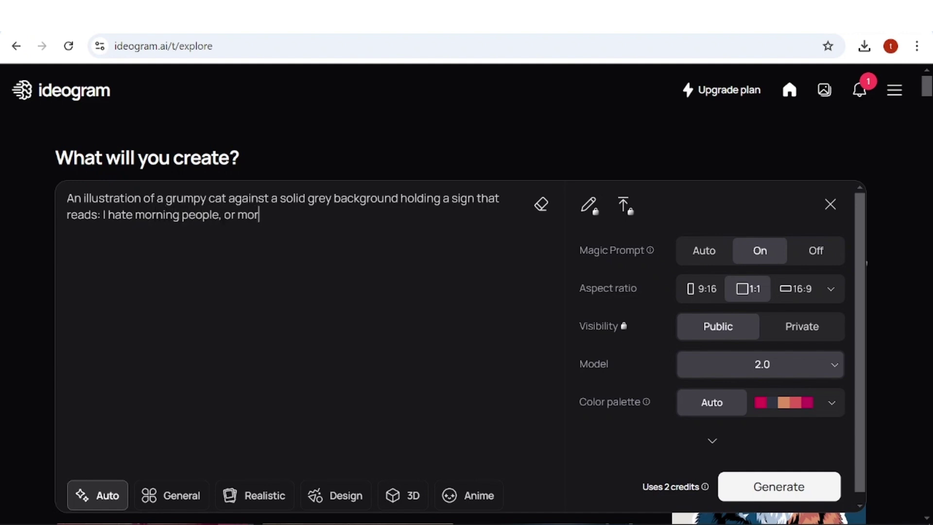
type("people")
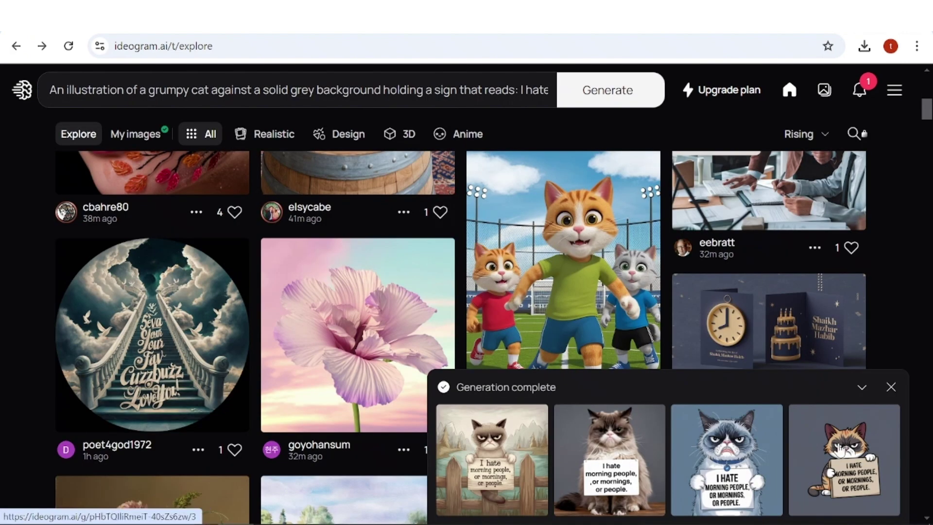
left_click(841, 445)
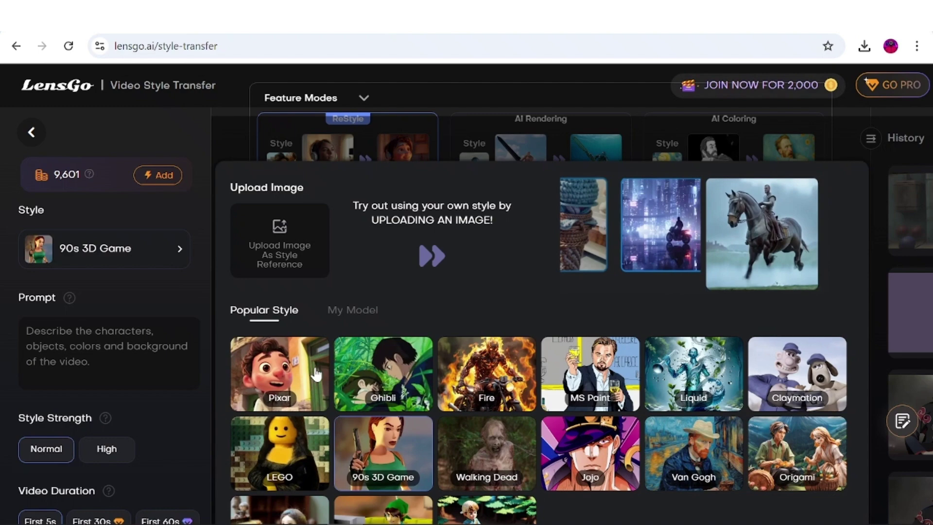
Leave Video Style Transfer for the LensGo home page and go to the model training page
left_click(32, 132)
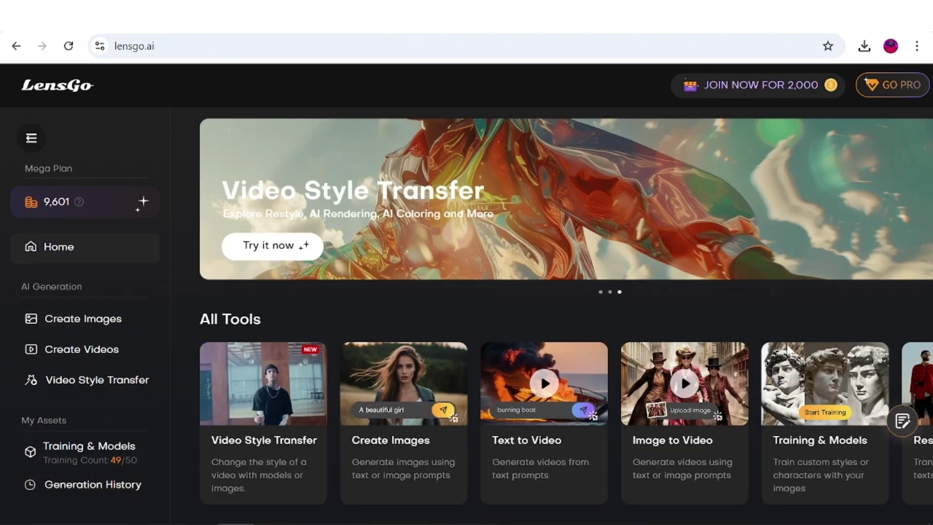
left_click(835, 385)
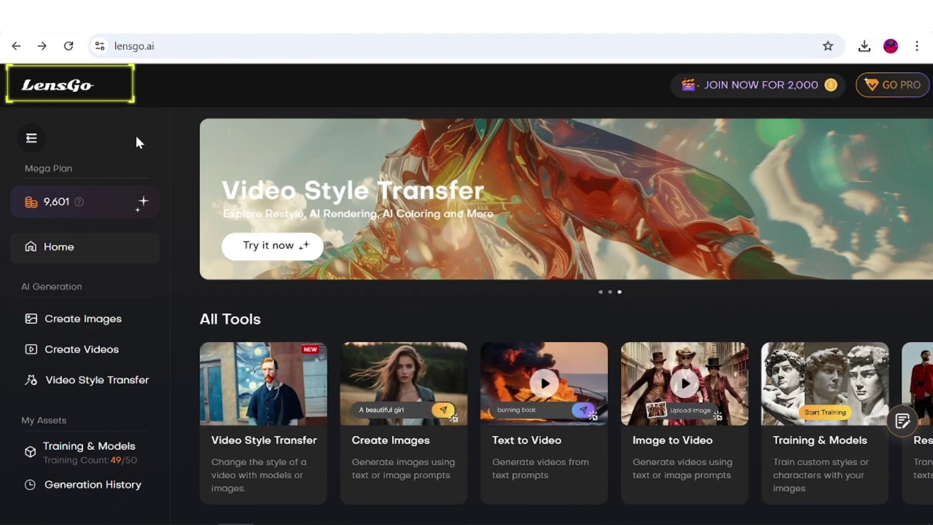
Generate the chess video in Ghibli style with the prompt 'a man is playing chess'
left_click(221, 343)
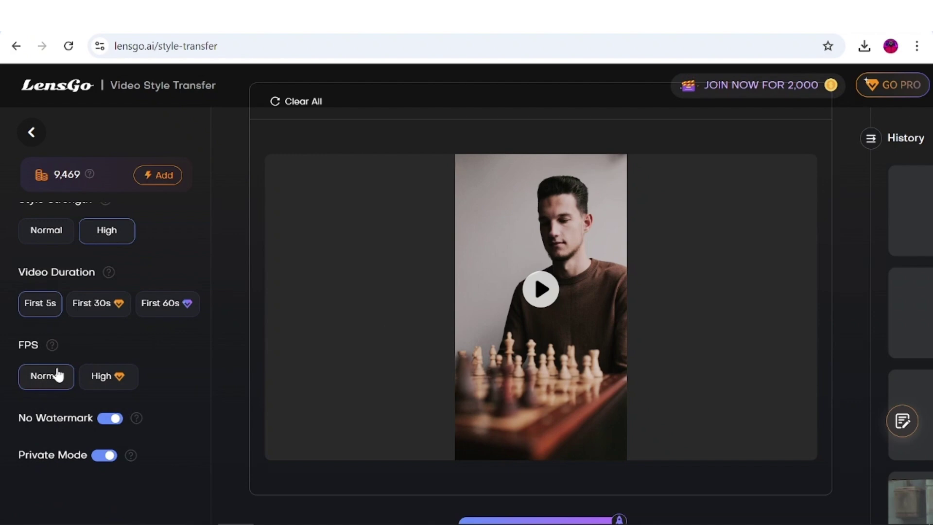
scroll(49, 315, "up", 3)
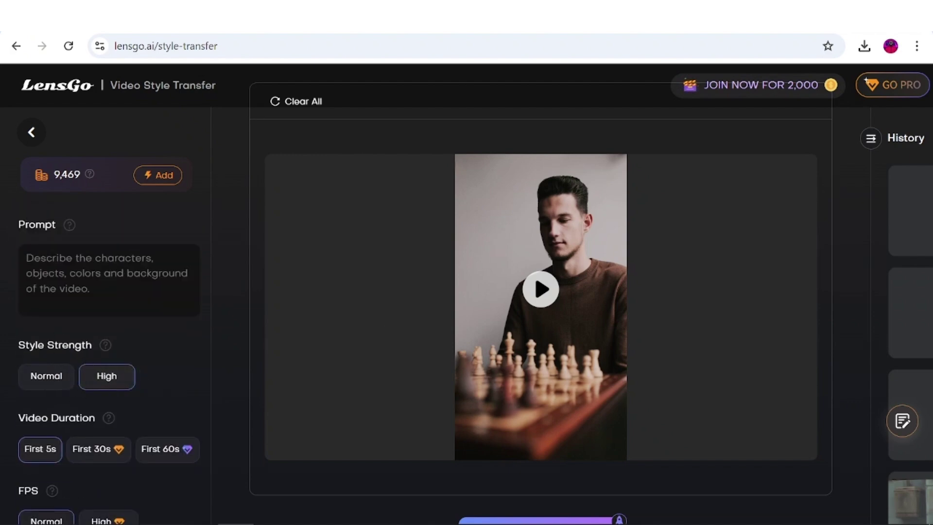
left_click(109, 280)
type("a man is playing")
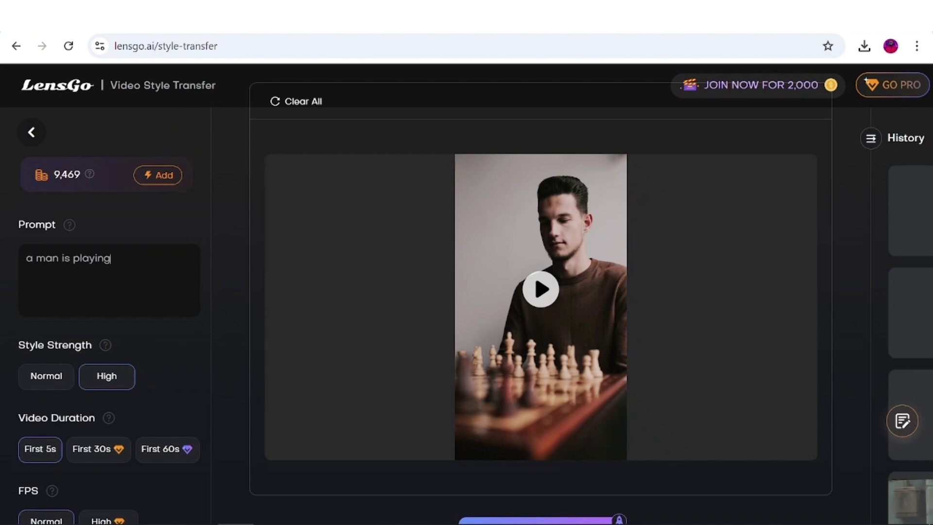
type(" chess")
left_click(108, 249)
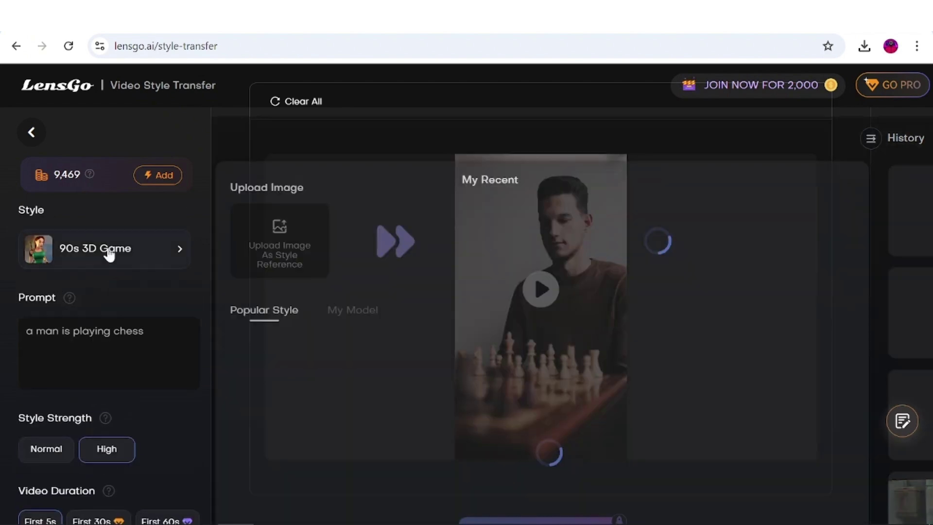
left_click(382, 372)
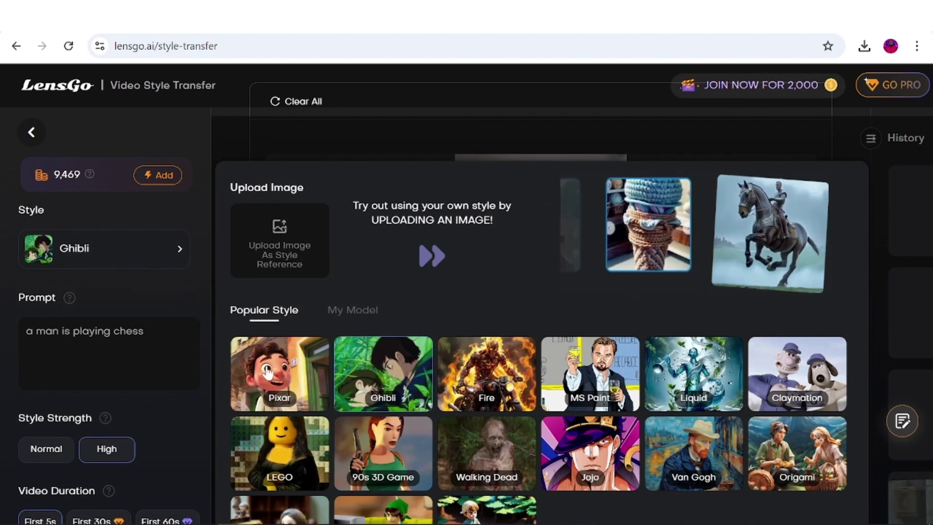
left_click(195, 293)
scroll(510, 271, "down", 1)
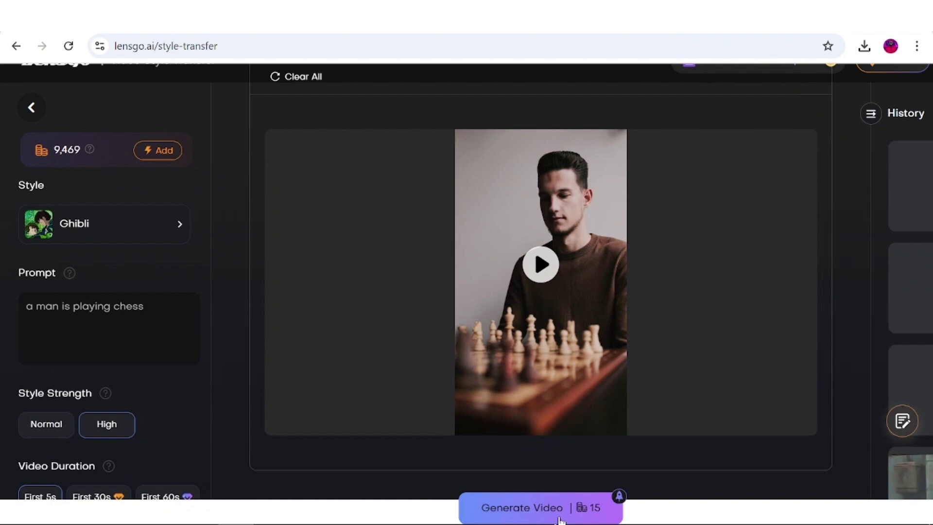
left_click(542, 505)
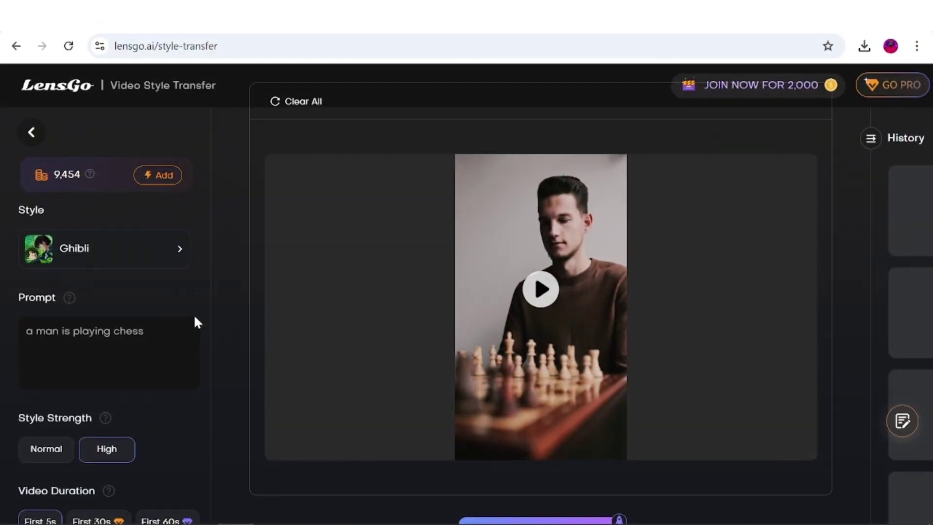
Switch the chess video's style to the Walking Dead zombie style
left_click(172, 258)
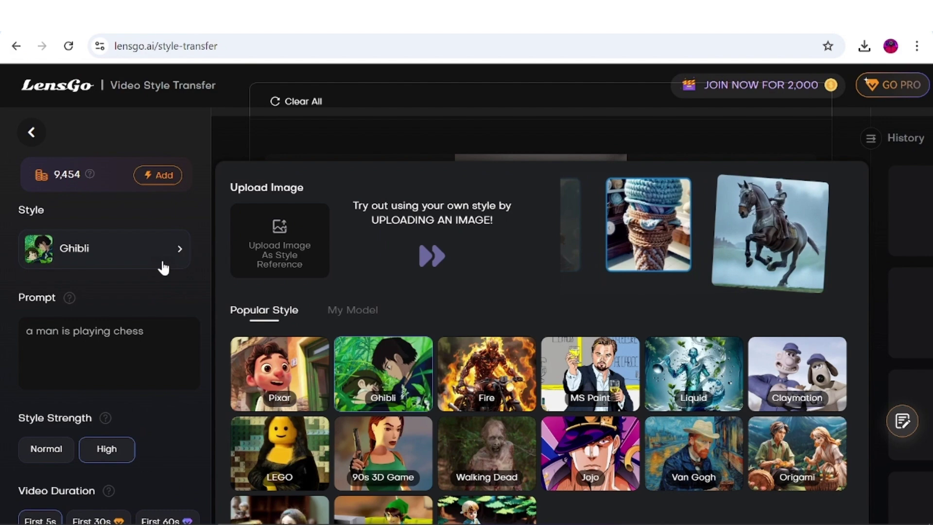
scroll(328, 327, "down", 1)
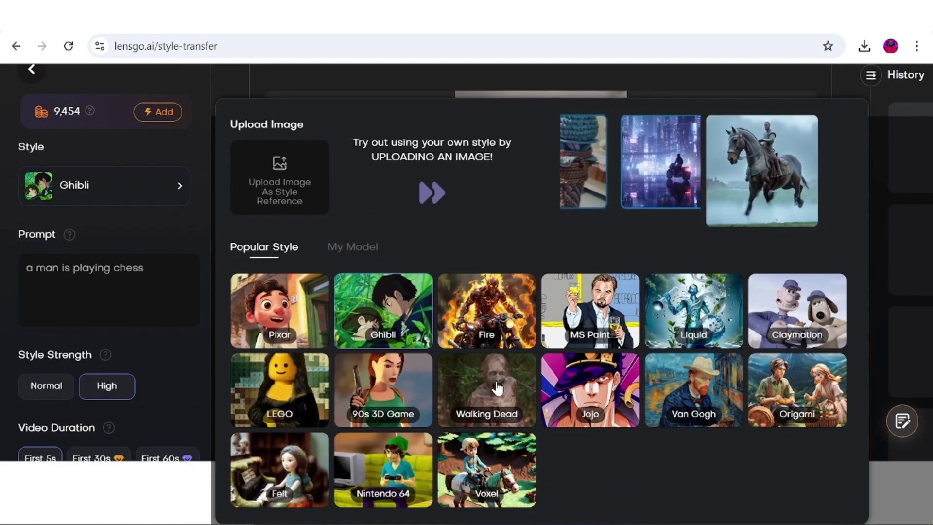
left_click(495, 387)
left_click(194, 365)
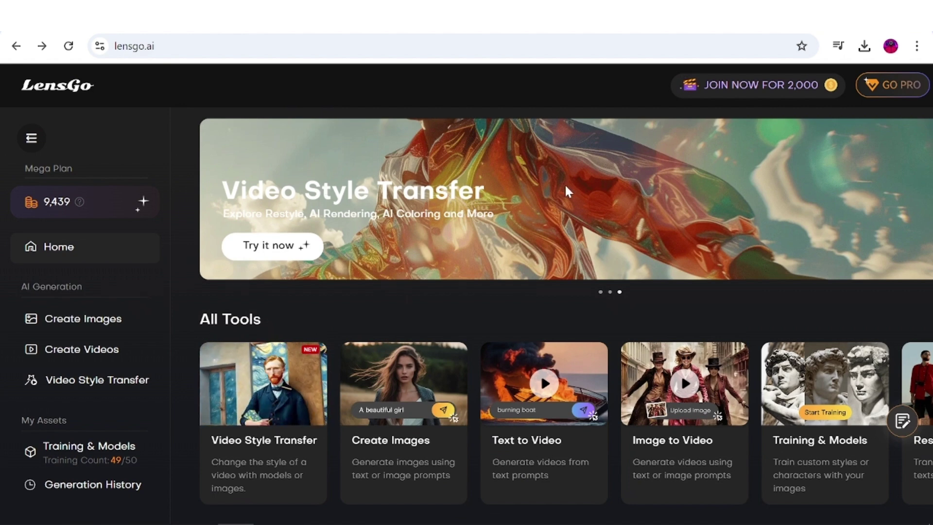
Create a new Anime-based custom model in Training & Models and name it Arcane Vi
scroll(565, 185, "down", 2)
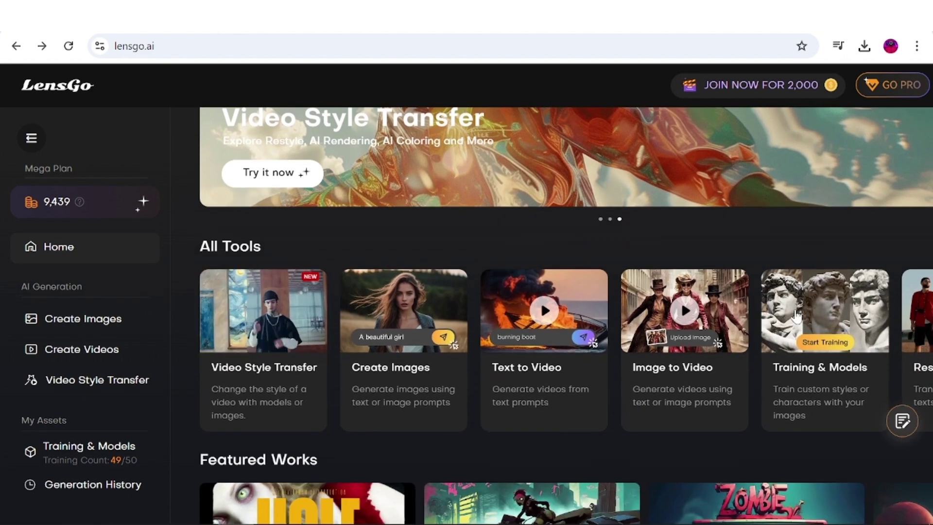
left_click(798, 283)
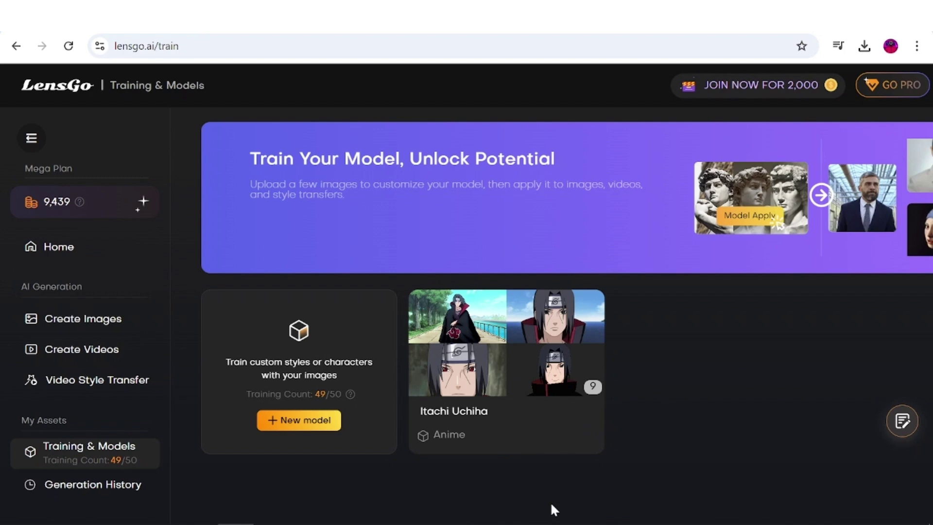
left_click(312, 421)
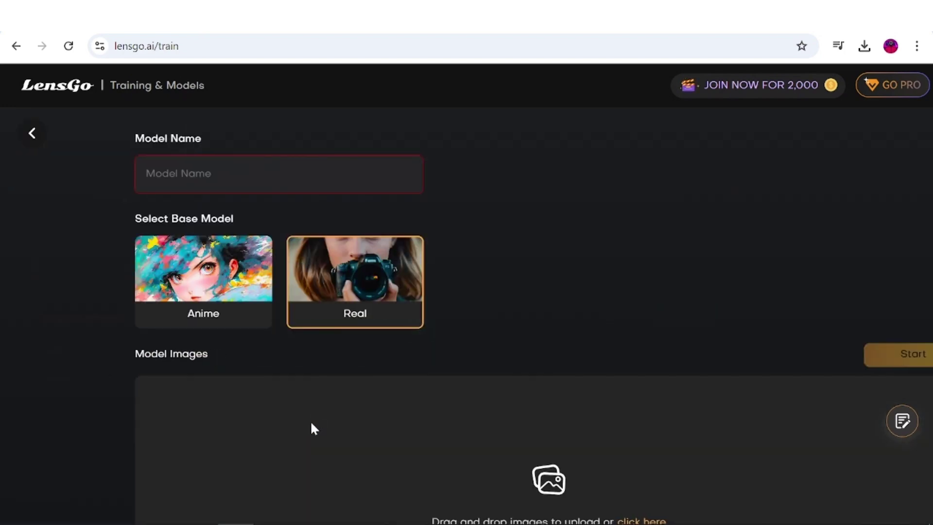
left_click(223, 279)
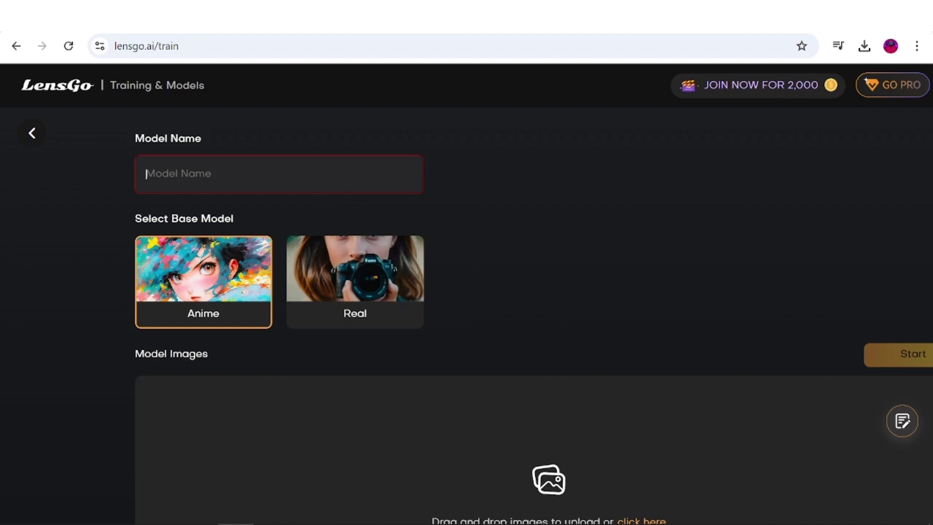
type("Arca")
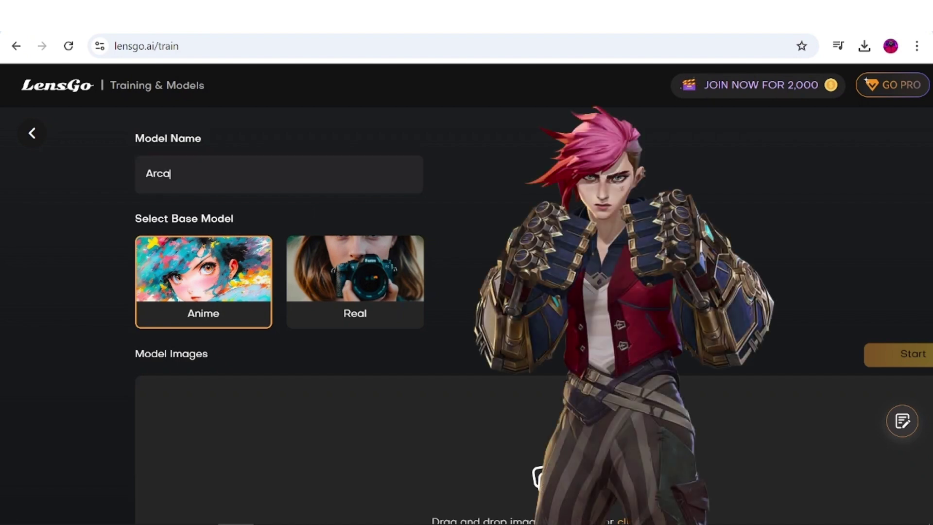
type("ne Vi")
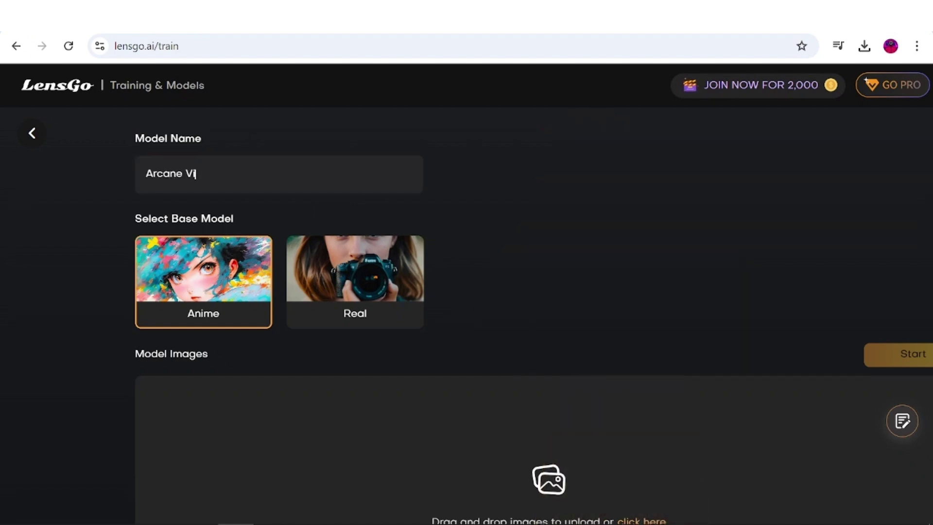
scroll(516, 162, "down", 2)
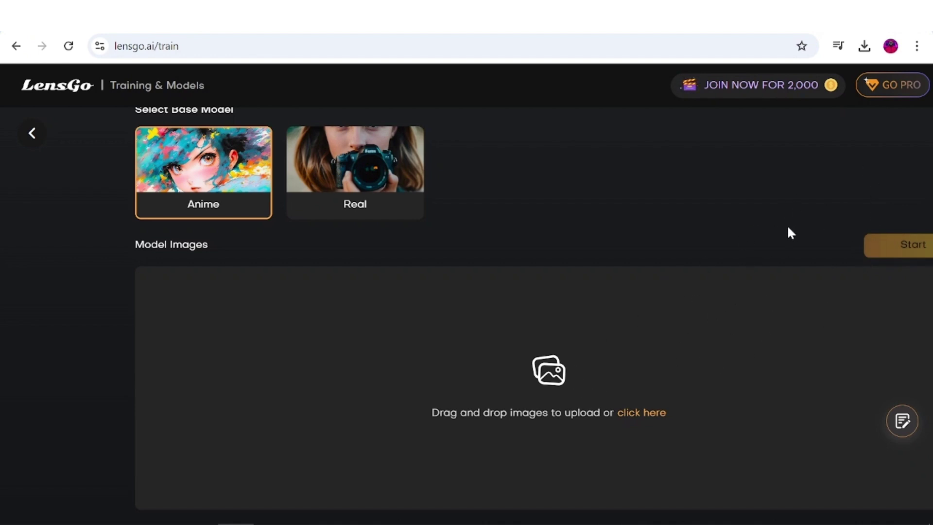
Open Video Transfer with the trained Arcane Vi model and start typing an 'Arcane V' prompt
key("alt+Left")
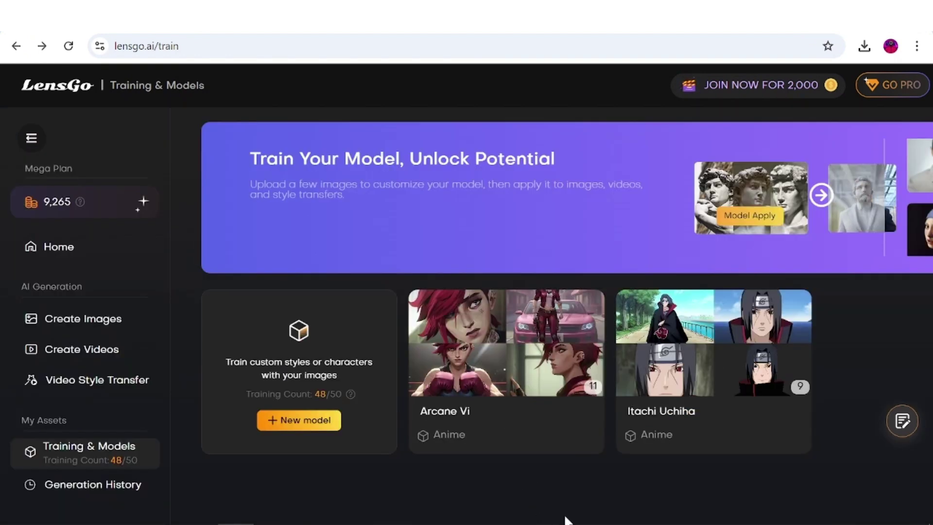
mouse_move(520, 377)
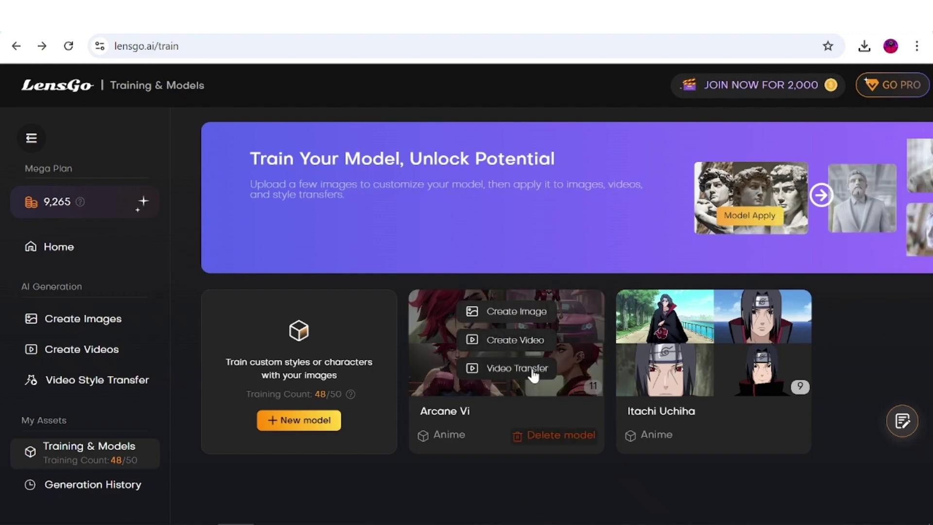
left_click(533, 373)
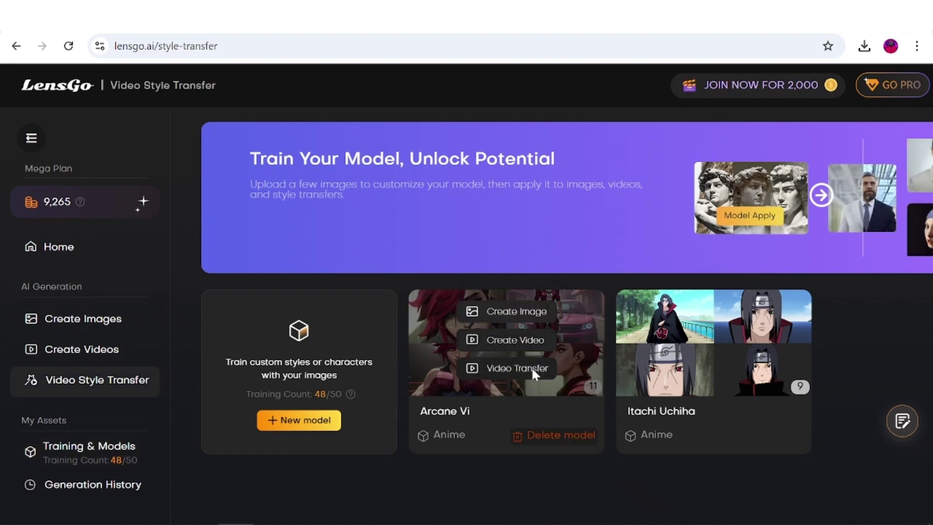
scroll(142, 325, "down", 5)
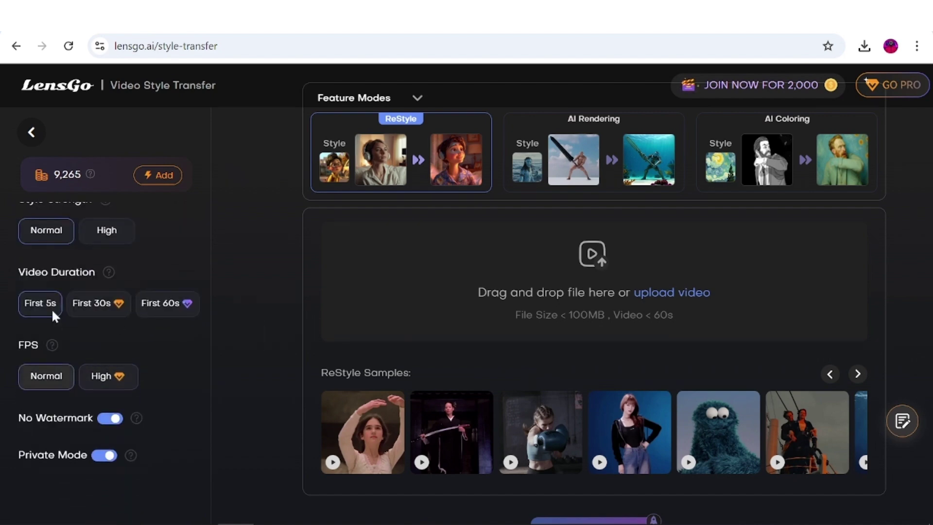
scroll(41, 358, "up", 3)
scroll(48, 331, "up", 2)
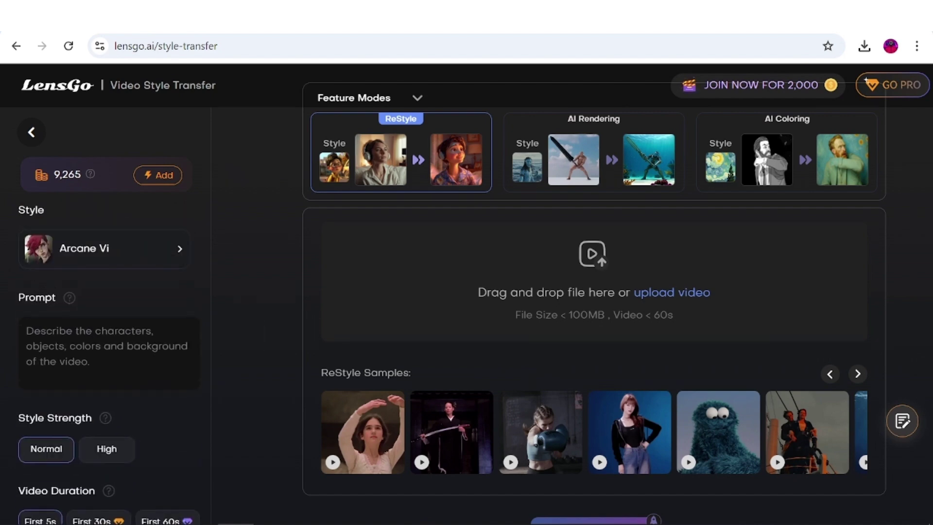
left_click(49, 335)
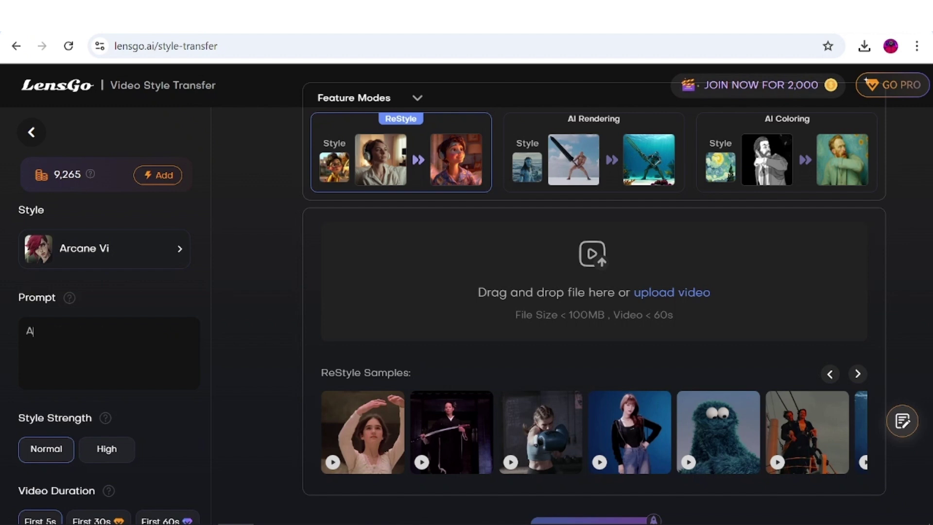
type("Arcane V")
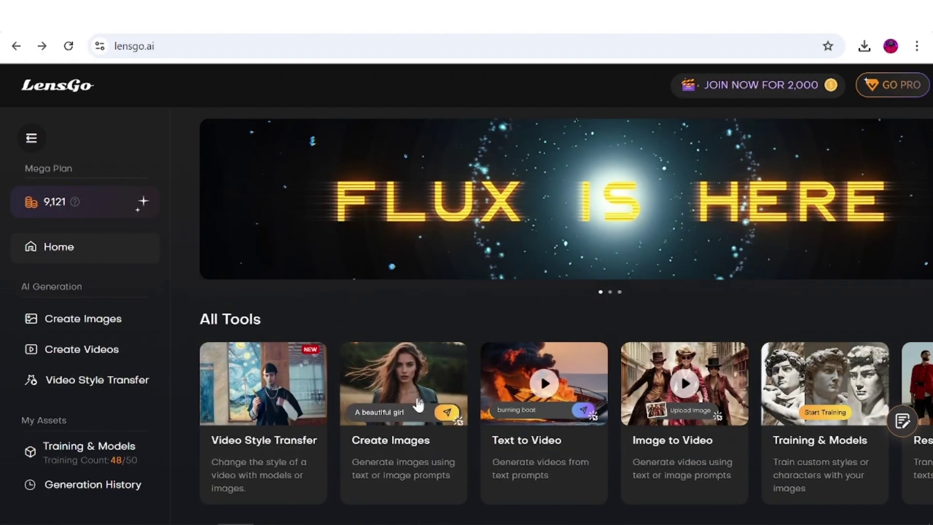
Set the Create Images model to Arcane and bring up the suggested featured prompts
left_click(412, 396)
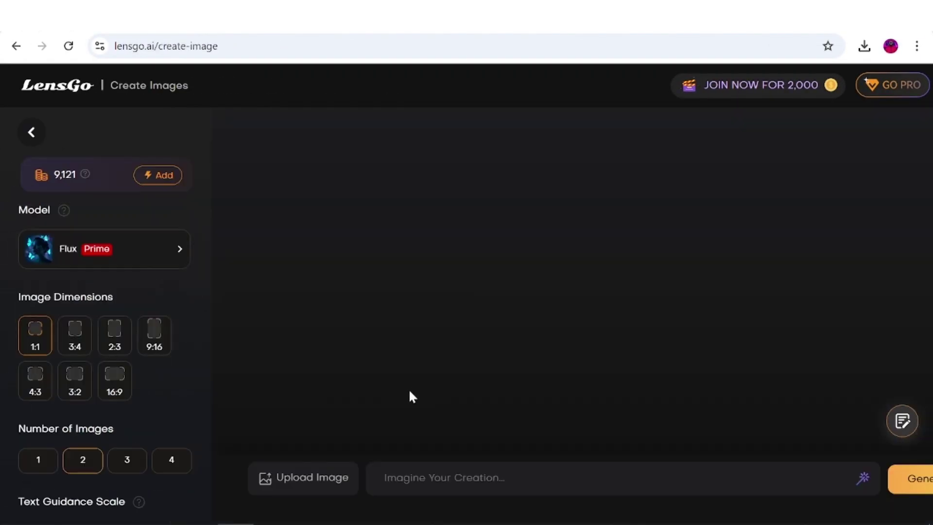
left_click(161, 252)
scroll(374, 238, "down", 2)
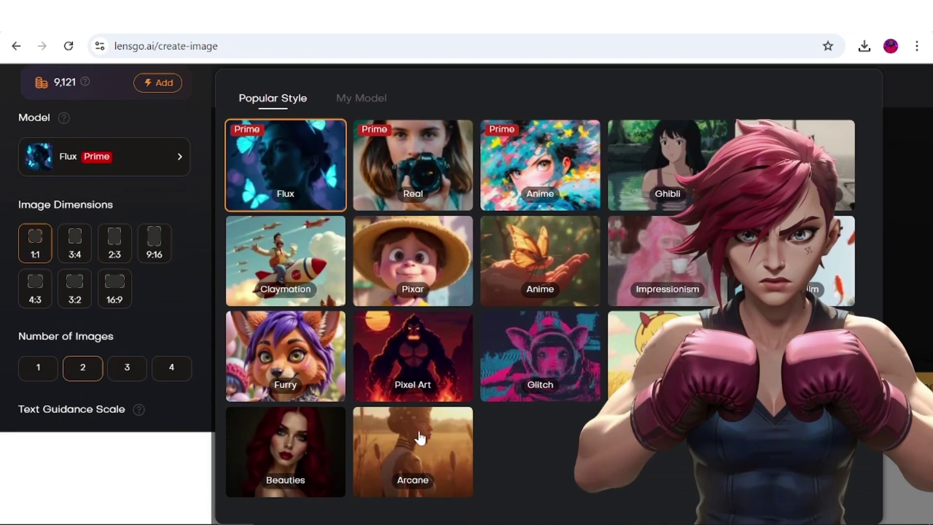
left_click(421, 437)
scroll(419, 311, "up", 2)
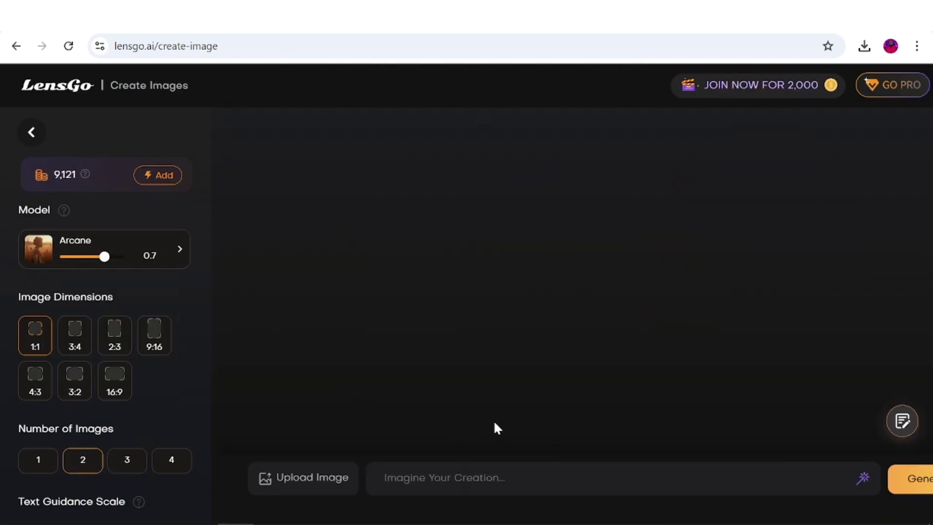
left_click(502, 467)
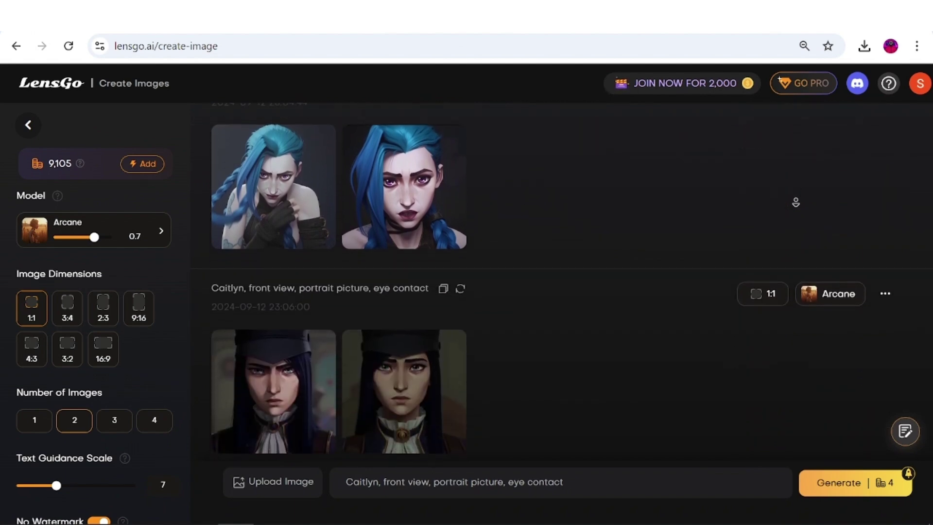
Scroll back up through the generated Arcane portrait pairs of Jinx and Caitlyn
scroll(795, 175, "up", 1)
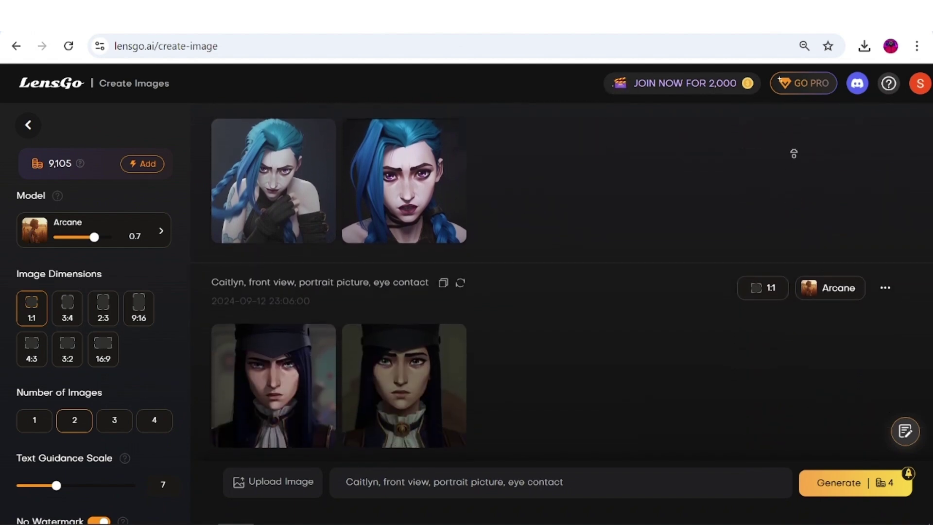